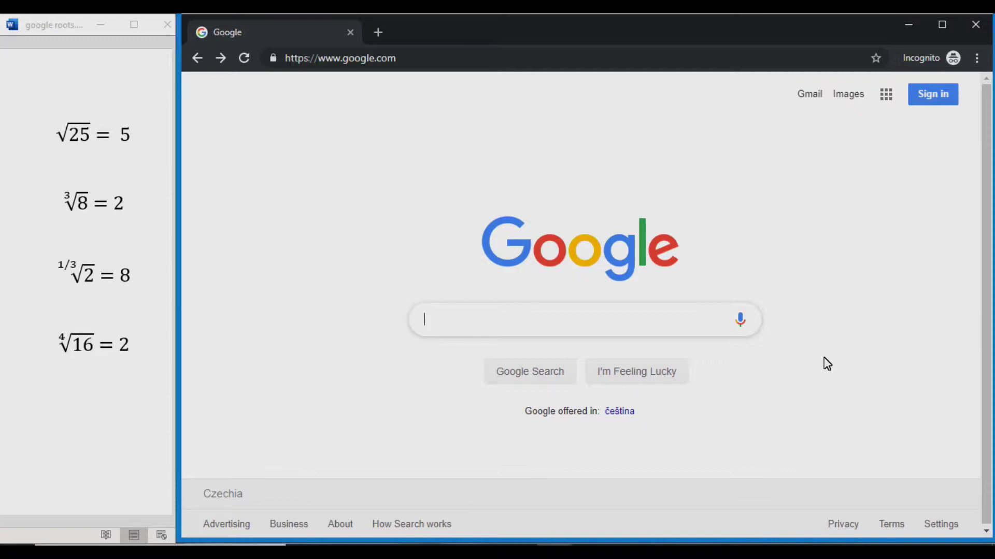
Search Google for 'calculator' from the 'cal' suggestion to bring up the built-in calculator.
{"action": "type", "text": "cal"}
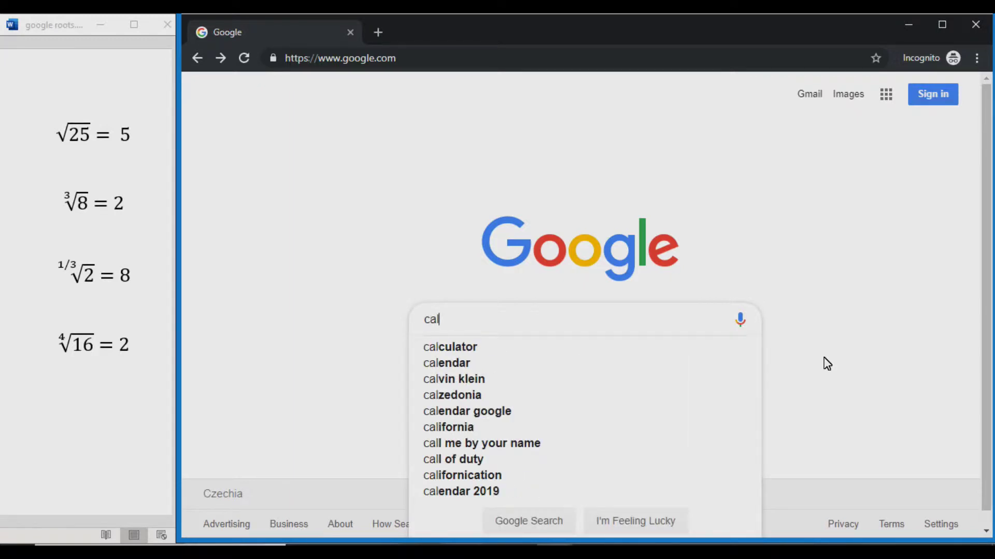
{"action": "key", "text": "Down"}
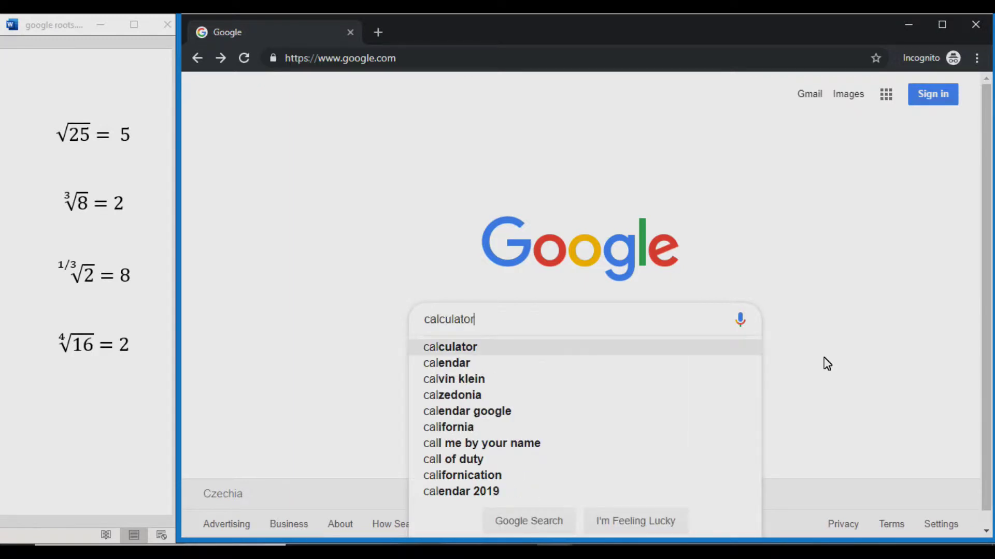
{"action": "key", "text": "Return"}
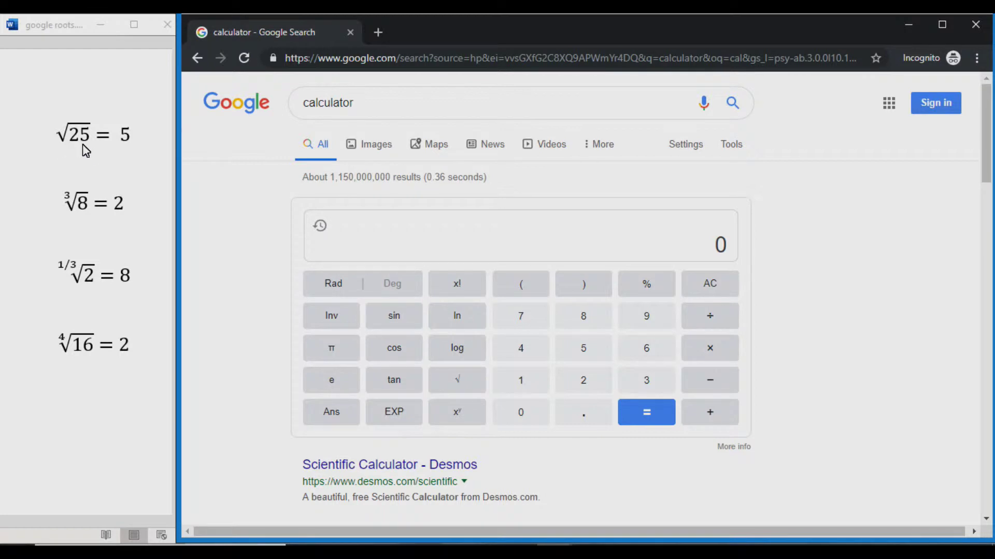
Evaluate √25 on the calculator to get 5, then clear the display with AC.
{"action": "left_click", "coordinate": [465, 381]}
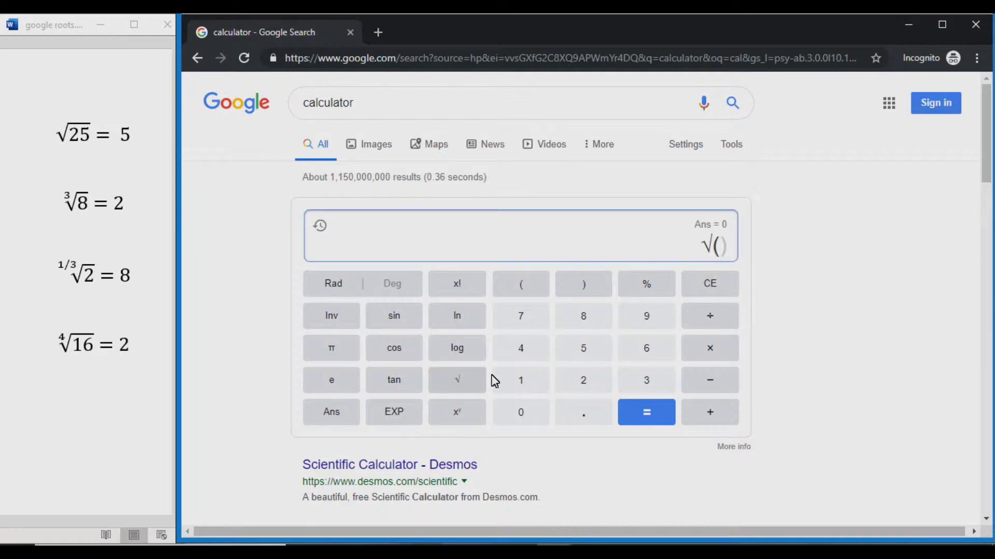
{"action": "left_click", "coordinate": [581, 382]}
{"action": "left_click", "coordinate": [580, 350]}
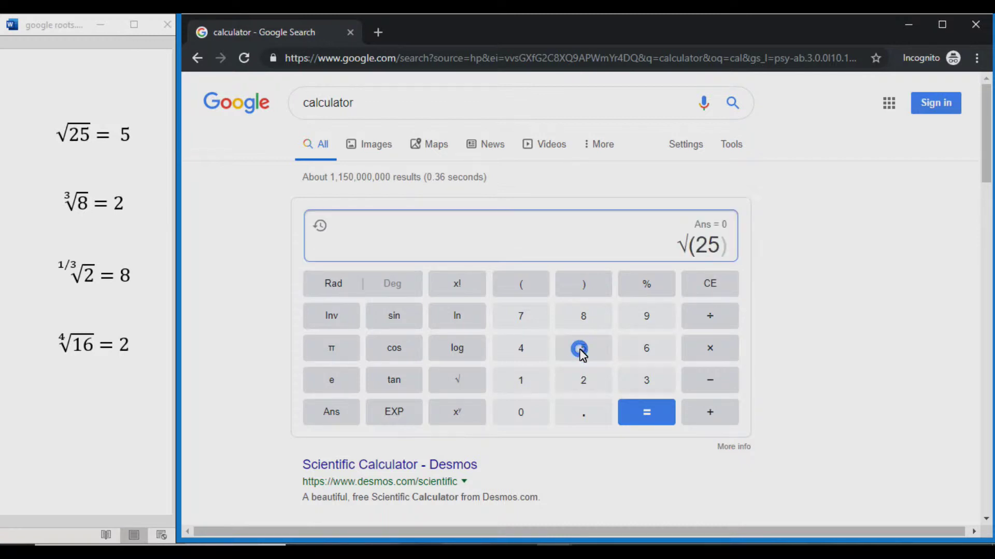
{"action": "left_click", "coordinate": [644, 417]}
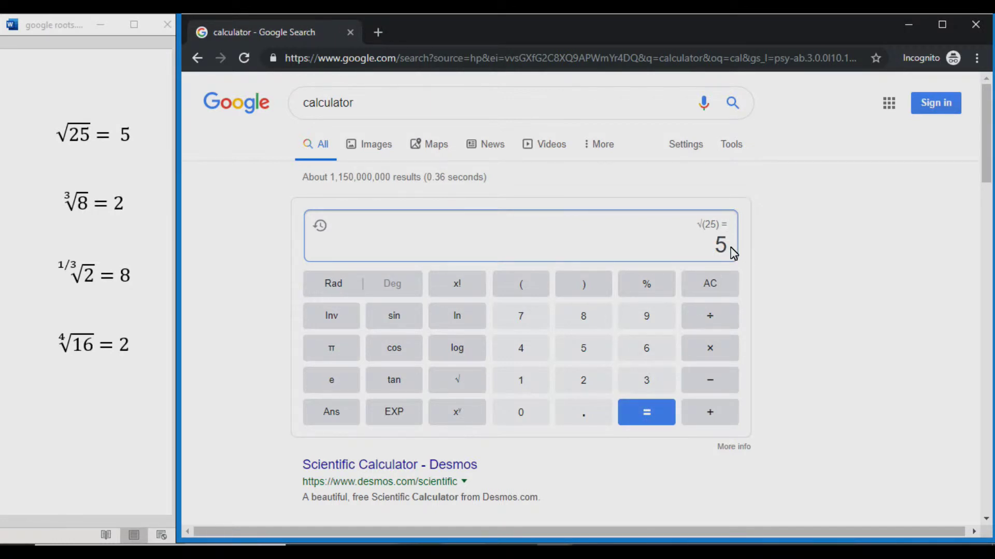
{"action": "left_click", "coordinate": [710, 284]}
Compute the cube root of 8 with ʸ√x and index 3, getting 2, then clear and enter 2.
{"action": "left_click", "coordinate": [350, 323]}
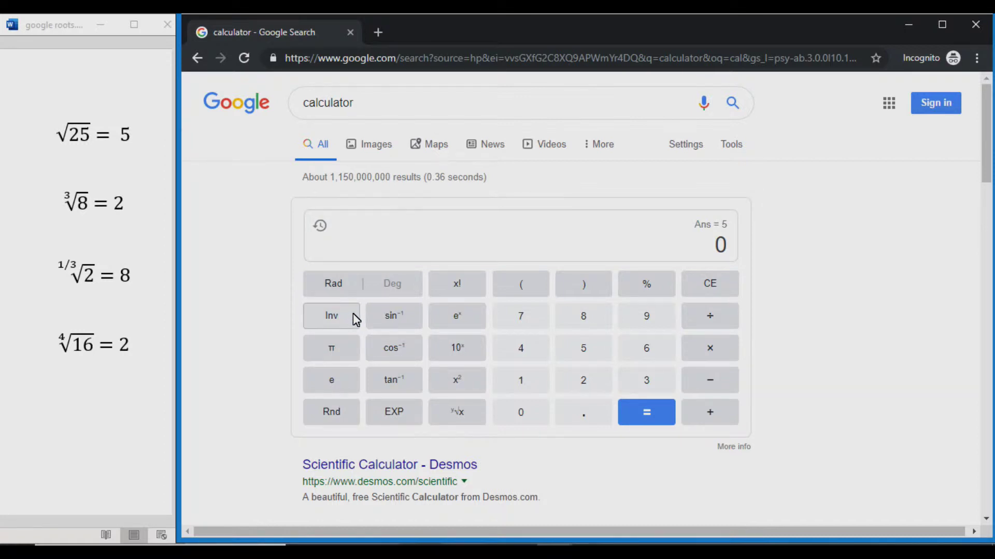
{"action": "left_click", "coordinate": [464, 421]}
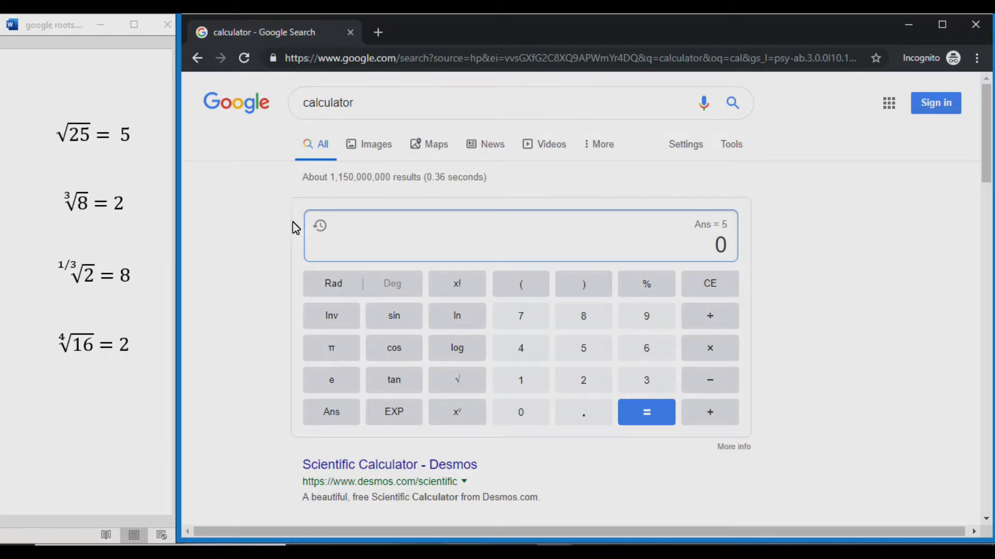
{"action": "left_click", "coordinate": [584, 321]}
{"action": "left_click", "coordinate": [324, 321]}
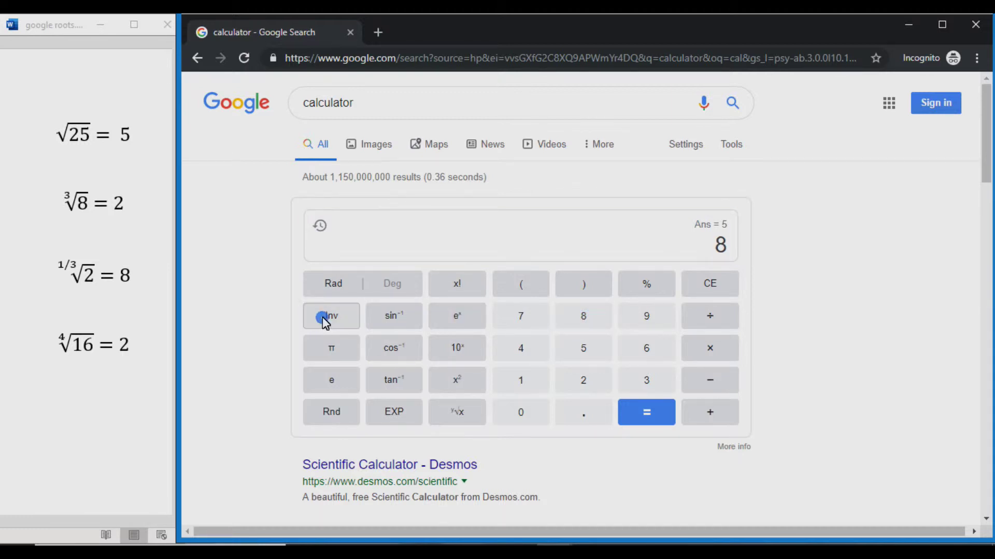
{"action": "left_click", "coordinate": [457, 412]}
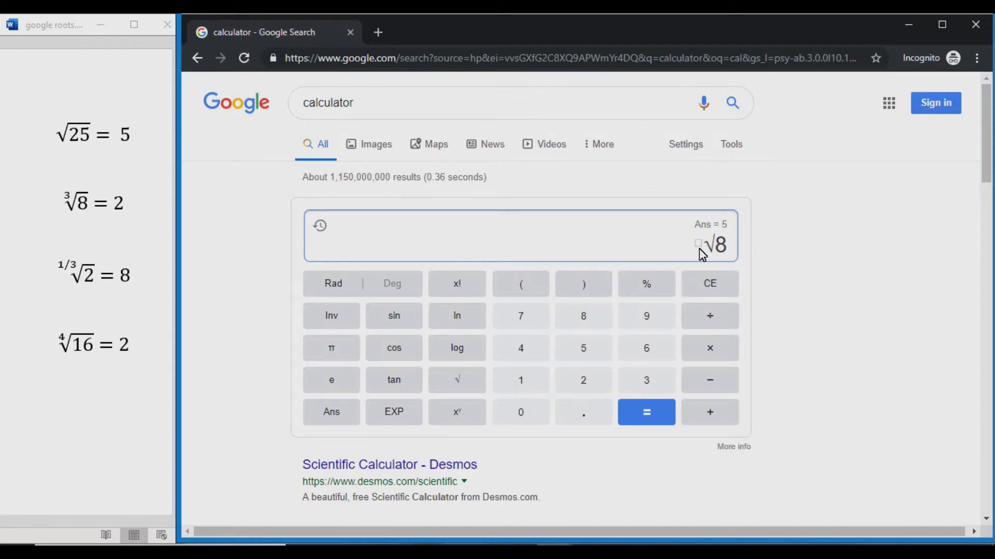
{"action": "left_click", "coordinate": [647, 381]}
{"action": "left_click", "coordinate": [647, 413]}
{"action": "left_click", "coordinate": [726, 293]}
{"action": "left_click", "coordinate": [590, 390]}
Take the (1 ÷ 3)th root of 2 with ʸ√x, getting 8, then clear the display.
{"action": "left_click", "coordinate": [326, 317]}
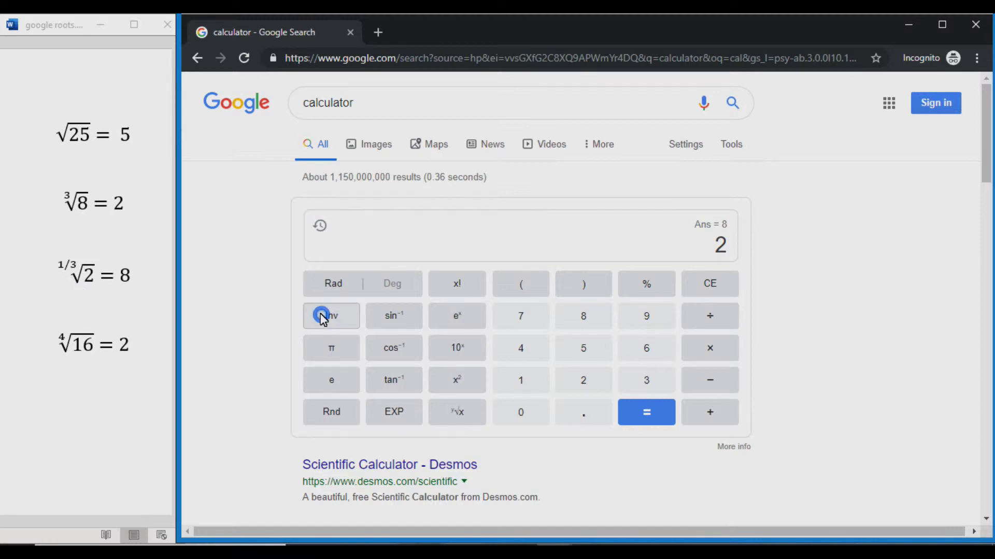
{"action": "left_click", "coordinate": [461, 417]}
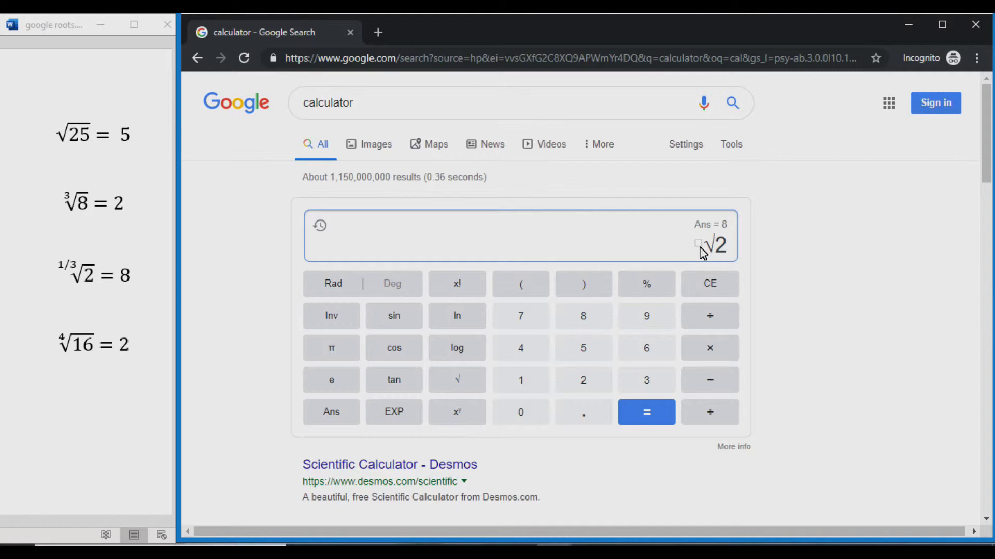
{"action": "left_click", "coordinate": [527, 285]}
{"action": "left_click", "coordinate": [524, 383]}
{"action": "left_click", "coordinate": [709, 317]}
{"action": "left_click", "coordinate": [648, 383]}
{"action": "left_click", "coordinate": [605, 290]}
{"action": "left_click", "coordinate": [650, 411]}
{"action": "left_click", "coordinate": [715, 284]}
Enter 16r4 from the keyboard and evaluate it, giving 2 as the 4th root of 16.
{"action": "type", "text": "16r4"}
{"action": "left_click", "coordinate": [671, 419]}
Replace the 'calculator' search query with 'sqrt25' and run it.
{"action": "left_click_drag", "start_coordinate": [438, 102], "coordinate": [287, 102]}
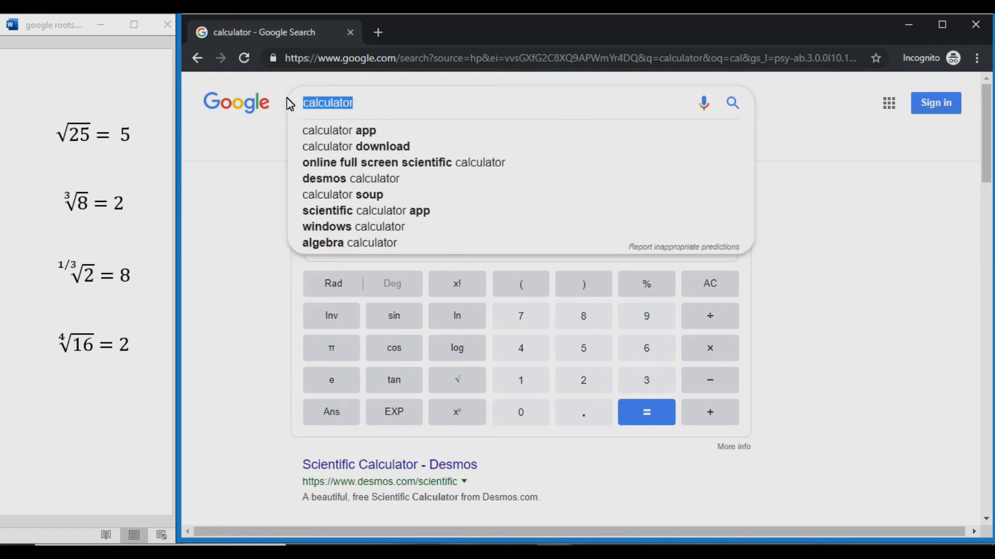
{"action": "key", "text": "BackSpace"}
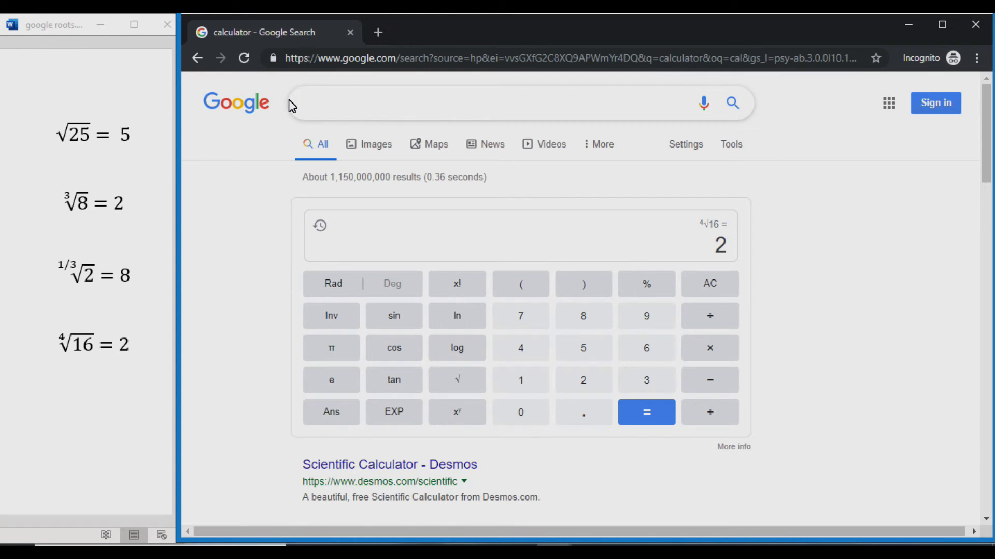
{"action": "type", "text": "sqrt25"}
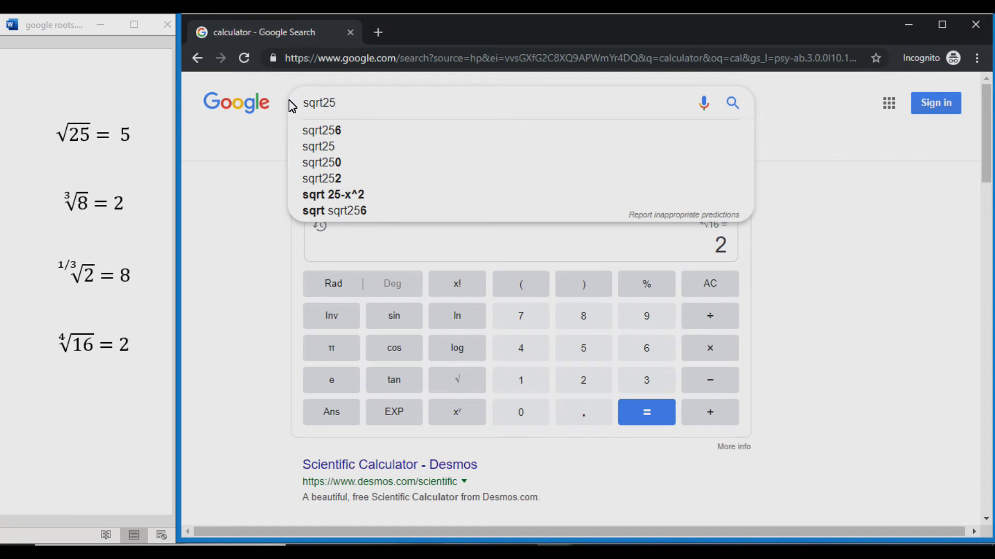
{"action": "key", "text": "Return"}
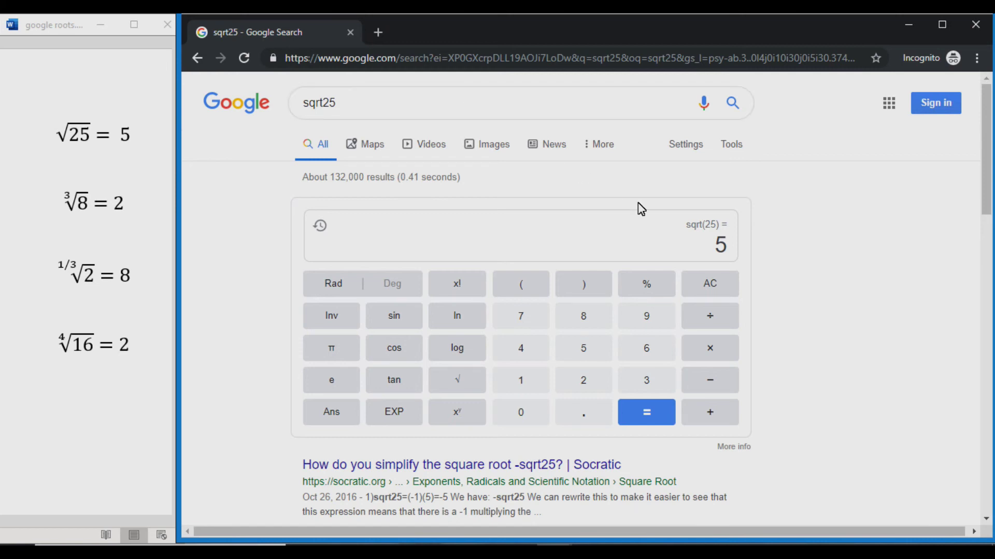
Search for '4th root of 16' instead of sqrt25, getting the answer 2.
{"action": "left_click", "coordinate": [368, 106]}
{"action": "key", "text": "BackSpace"}
{"action": "key", "text": "BackSpace"}
{"action": "key", "text": "BackSpace"}
{"action": "key", "text": "BackSpace"}
{"action": "key", "text": "BackSpace"}
{"action": "key", "text": "BackSpace"}
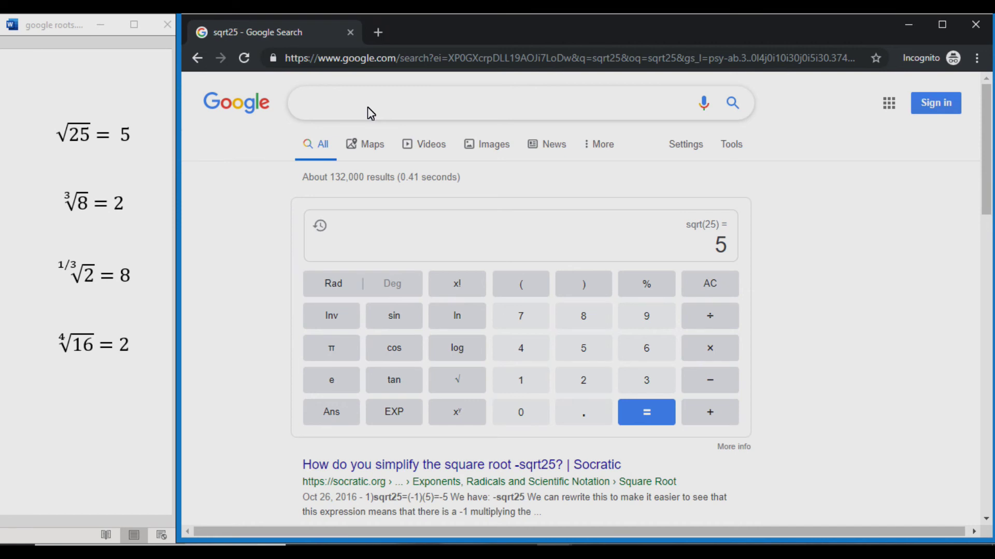
{"action": "type", "text": "4th"}
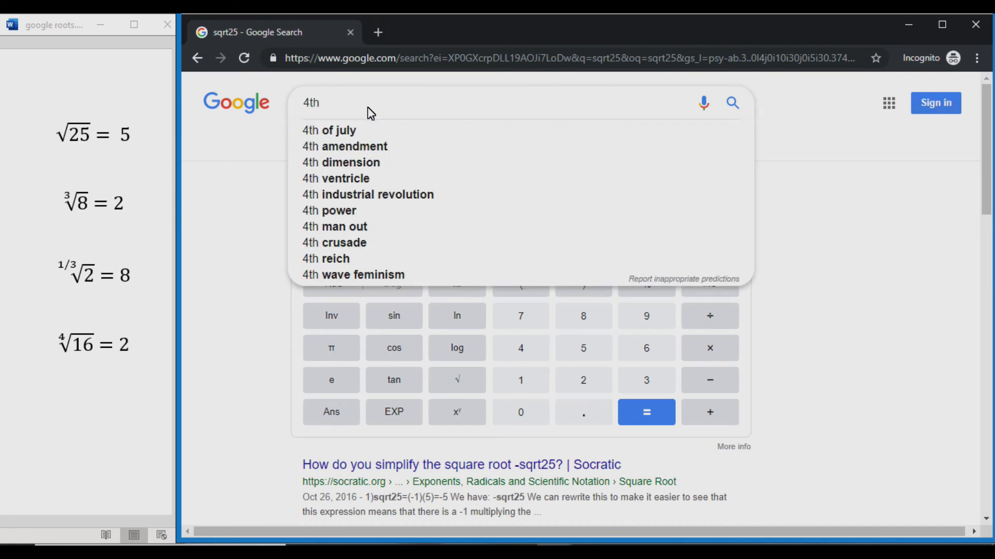
{"action": "type", "text": " roo"}
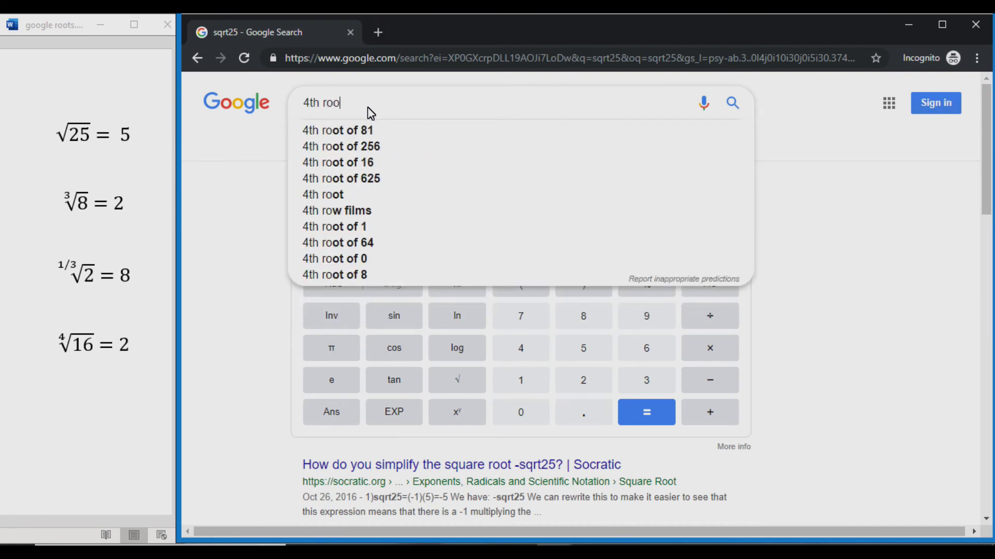
{"action": "type", "text": "t of "}
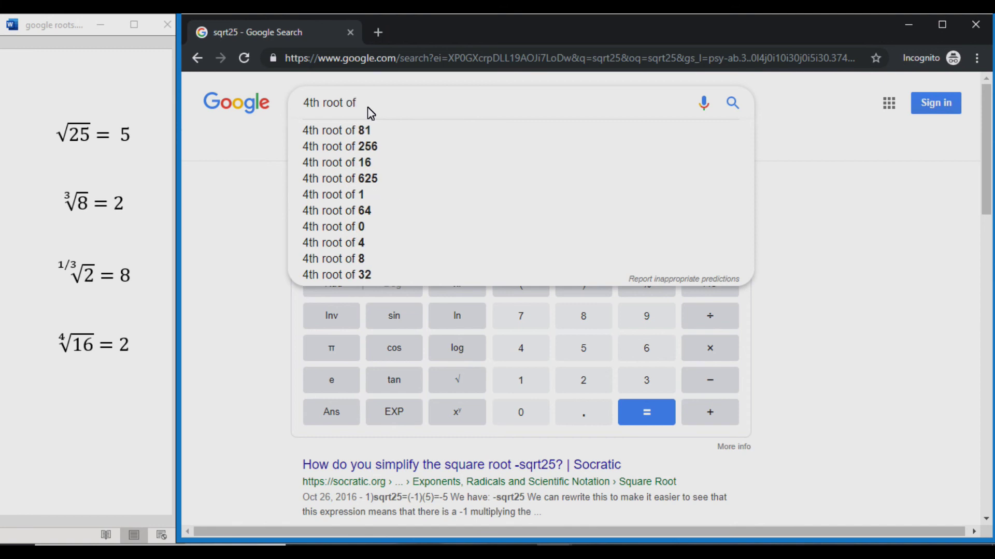
{"action": "type", "text": "16"}
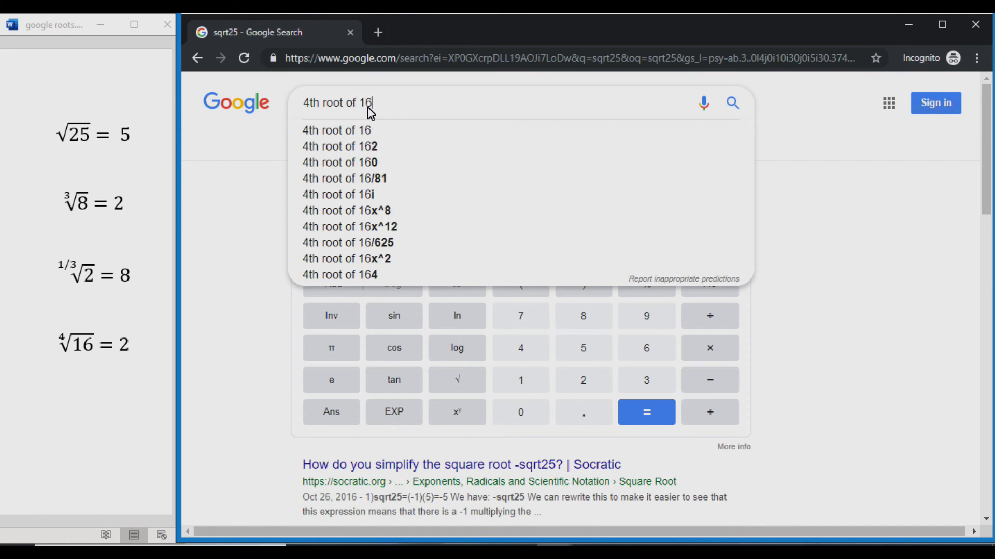
{"action": "key", "text": "Return"}
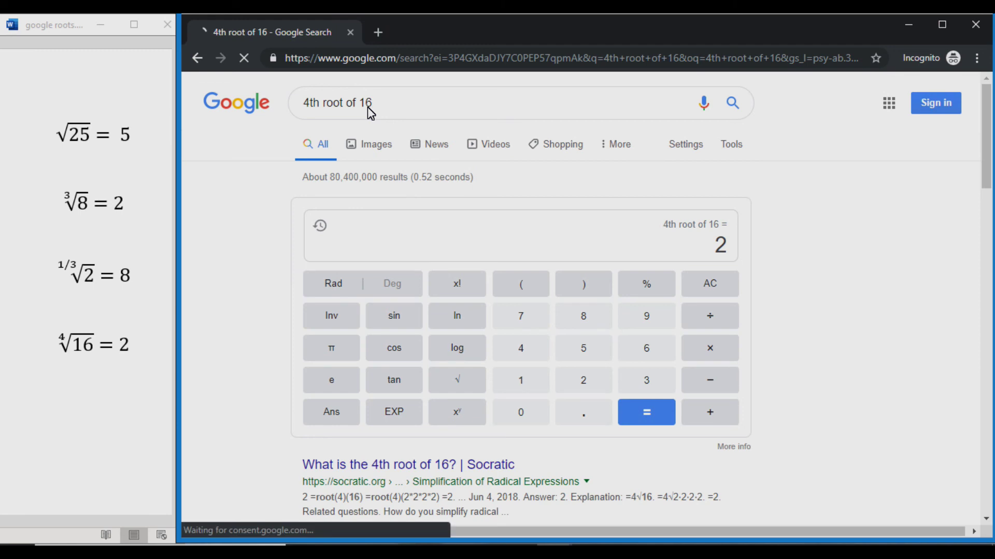